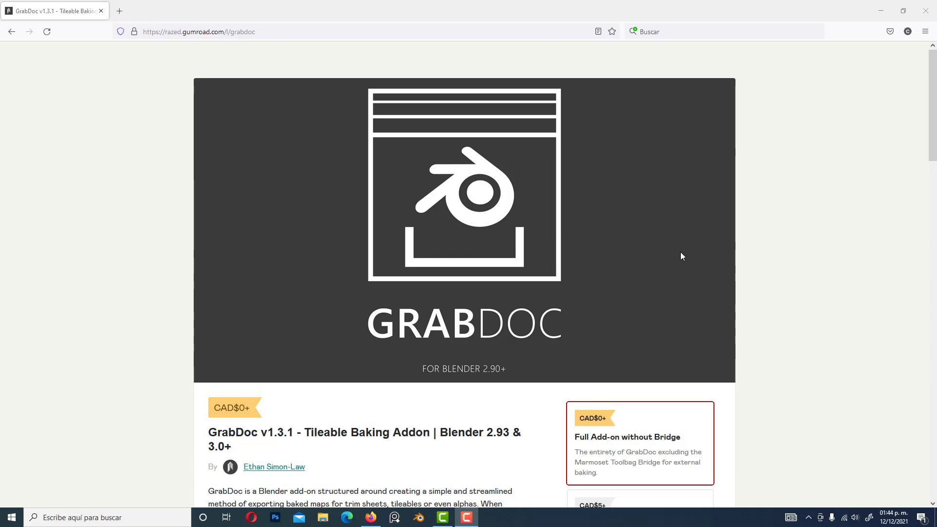
Step: Scroll the GrabDoc Gumroad page down past its description to the free and paid pricing options
{"action": "scroll", "coordinate": [682, 256], "scroll_direction": "down", "scroll_amount": 5}
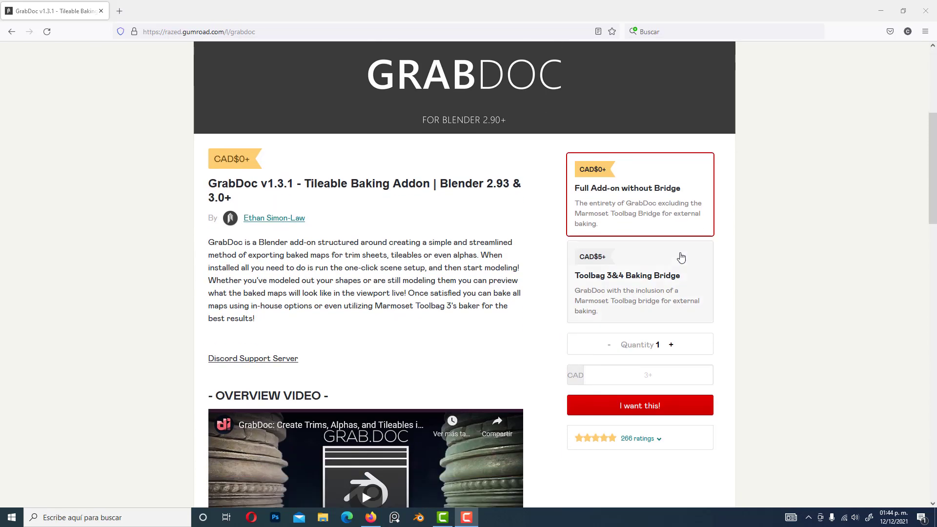
{"action": "scroll", "coordinate": [674, 259], "scroll_direction": "down", "scroll_amount": 1}
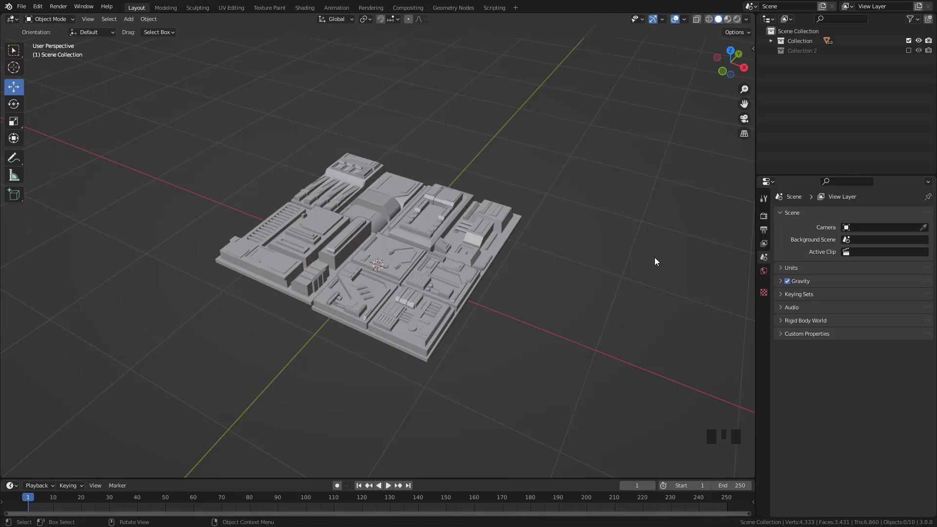
Step: Add a reference plane above the panels and check its 2 m by 2 m dimensions in the Item tab
{"action": "key", "text": "shift+a"}
{"action": "mouse_move", "coordinate": [397, 216]}
{"action": "left_click", "coordinate": [476, 213]}
{"action": "left_click_drag", "start_coordinate": [376, 239], "coordinate": [372, 178]}
{"action": "key", "text": "n"}
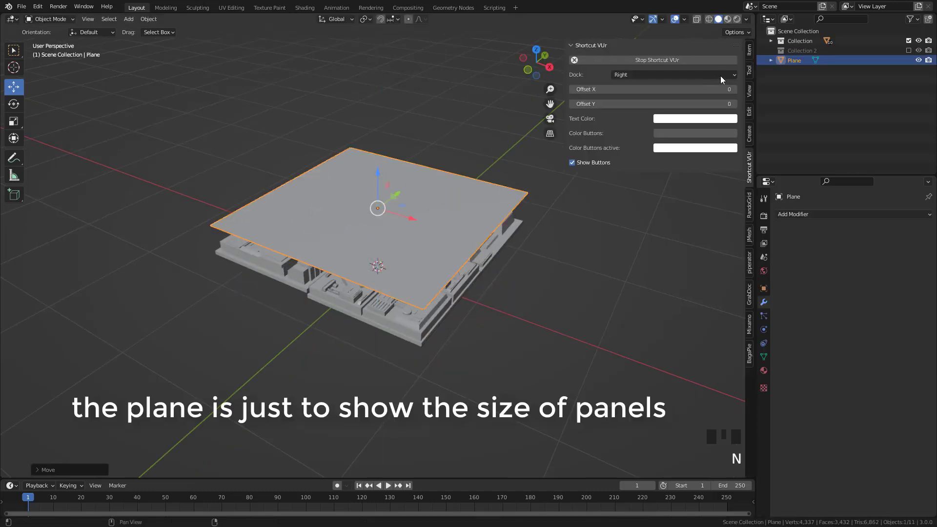
{"action": "left_click", "coordinate": [751, 51]}
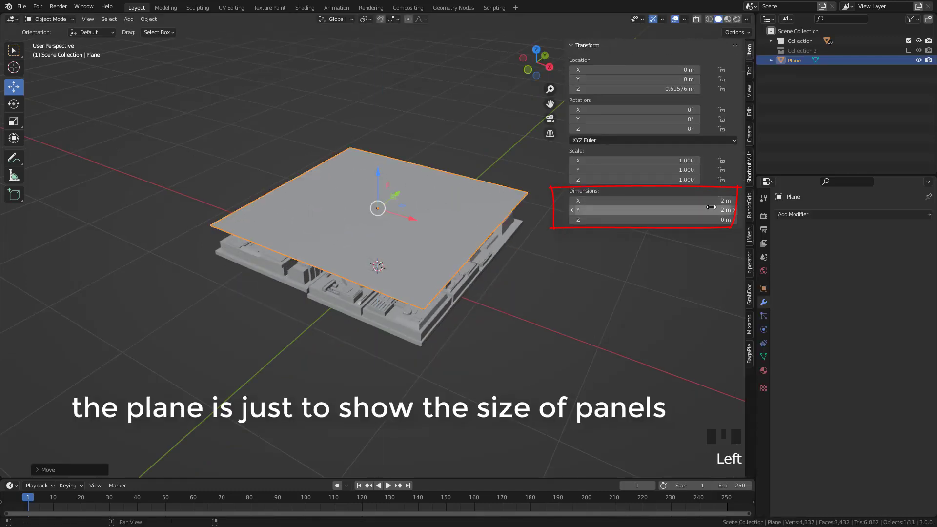
Step: Delete the reference plane and bring the side panel back
{"action": "key", "text": "n"}
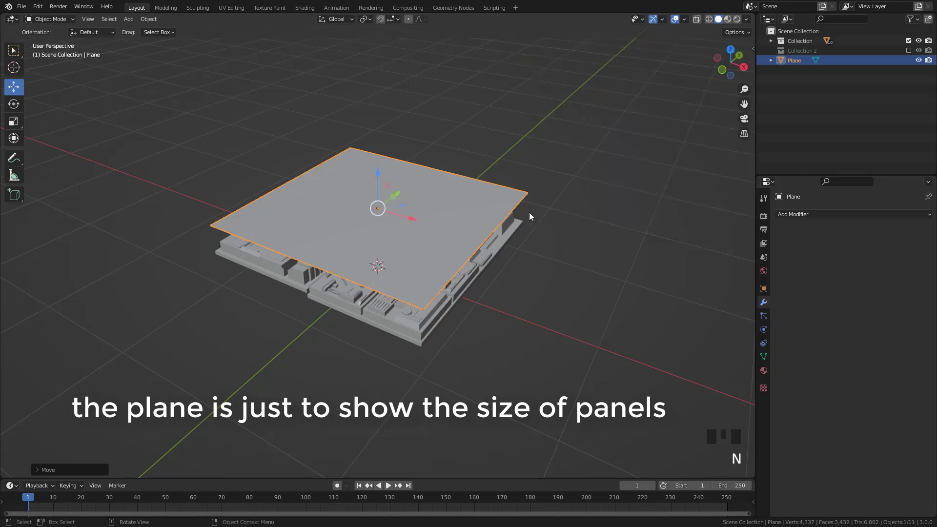
{"action": "key", "text": "x"}
{"action": "left_click", "coordinate": [463, 223]}
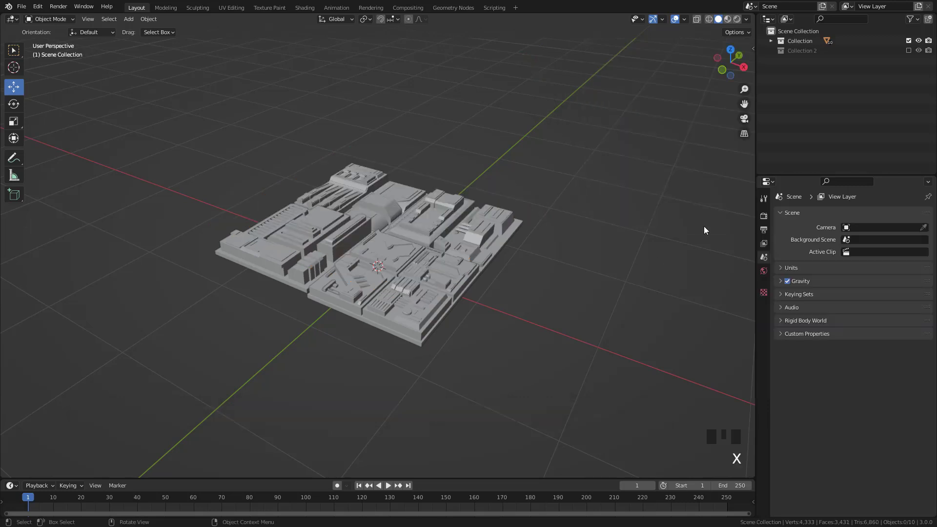
{"action": "key", "text": "n"}
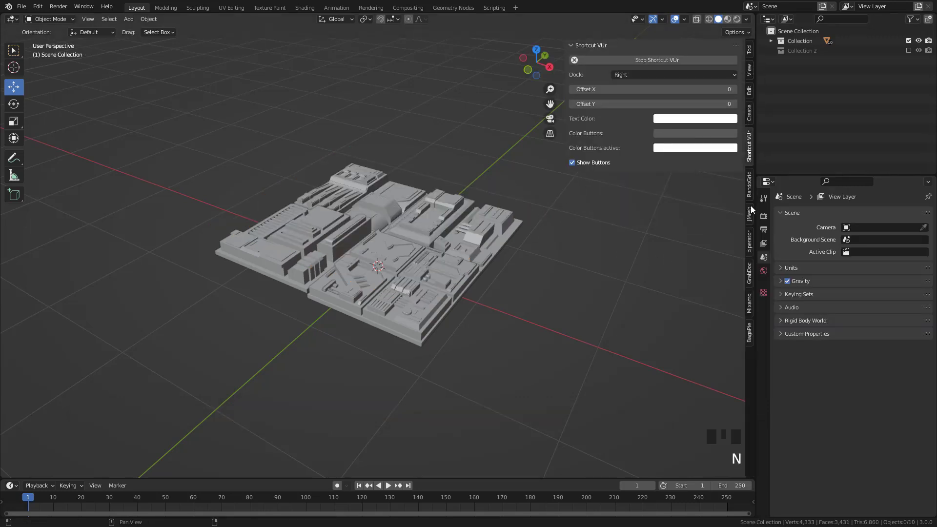
Step: Run GrabDoc's Setup Scene, then preview the panels' normal map and leave the preview
{"action": "left_click", "coordinate": [750, 276]}
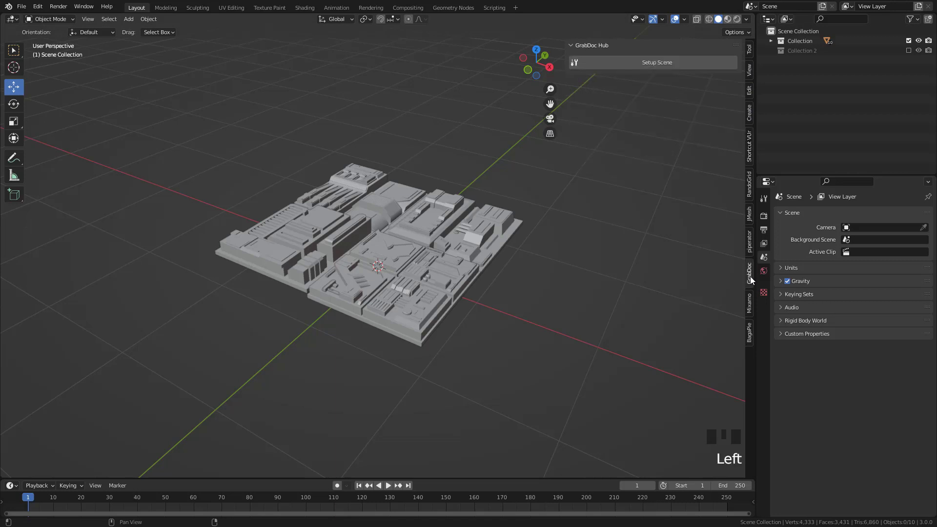
{"action": "left_click", "coordinate": [660, 62]}
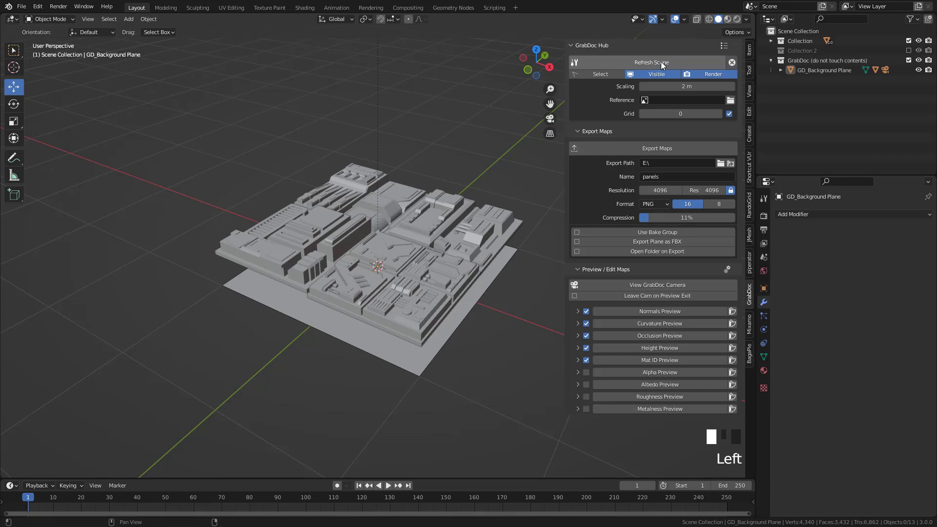
{"action": "middle_click_drag", "start_coordinate": [543, 273], "coordinate": [641, 318]}
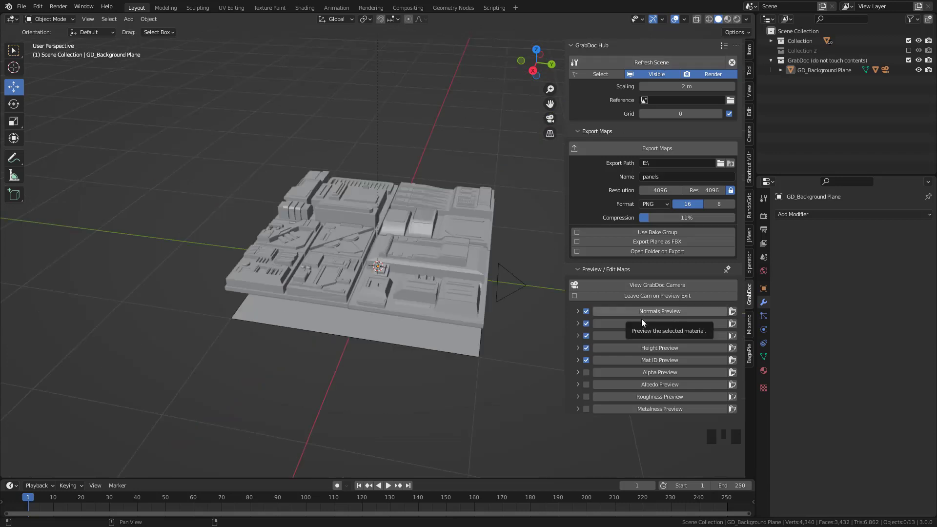
{"action": "left_click", "coordinate": [668, 312]}
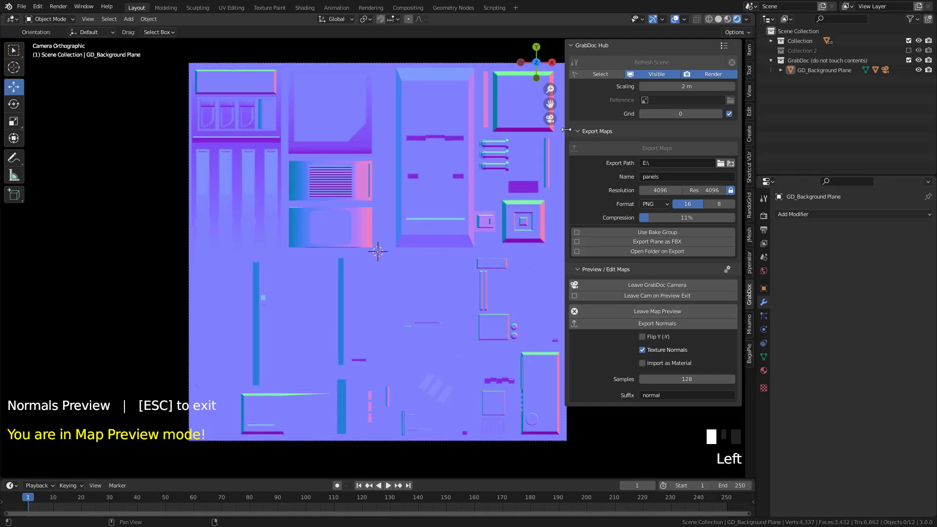
{"action": "middle_click_drag", "start_coordinate": [525, 256], "coordinate": [452, 239]}
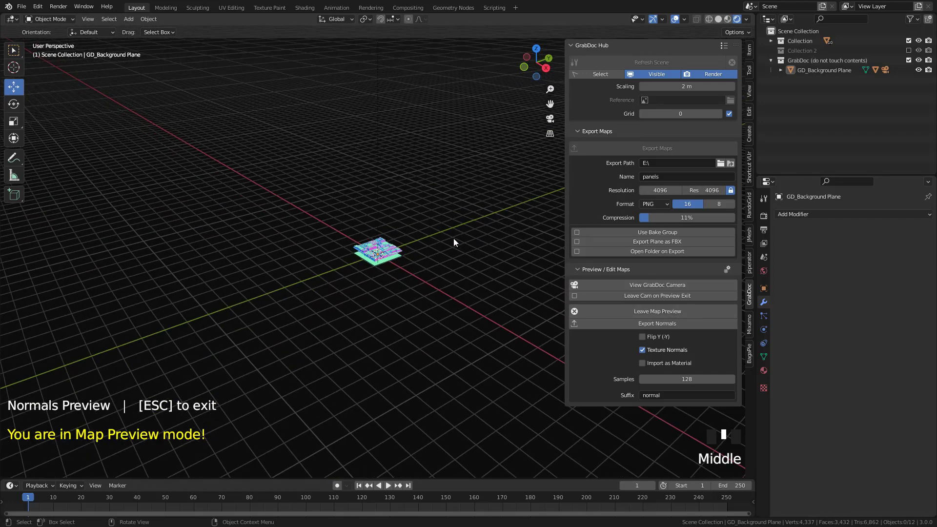
{"action": "scroll", "coordinate": [453, 239], "scroll_direction": "up", "scroll_amount": 4}
{"action": "left_click", "coordinate": [673, 314]}
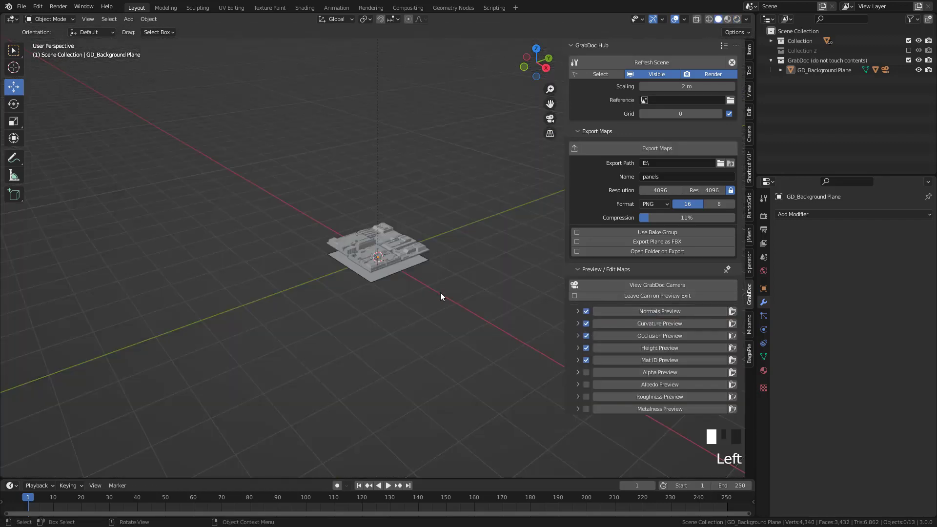
Step: Add a Bevel modifier with 3 segments to panel 2.109
{"action": "scroll", "coordinate": [422, 285], "scroll_direction": "up", "scroll_amount": 9}
{"action": "left_click", "coordinate": [476, 273]}
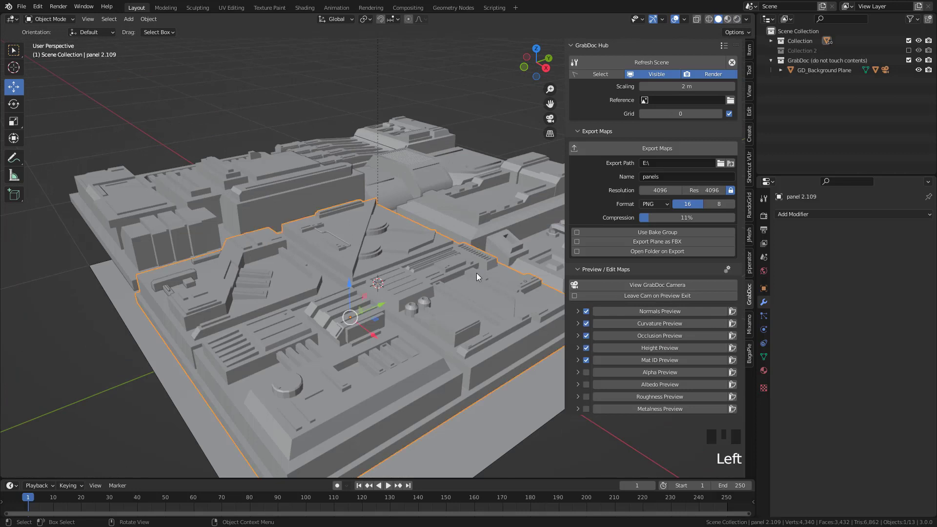
{"action": "left_click", "coordinate": [801, 215]}
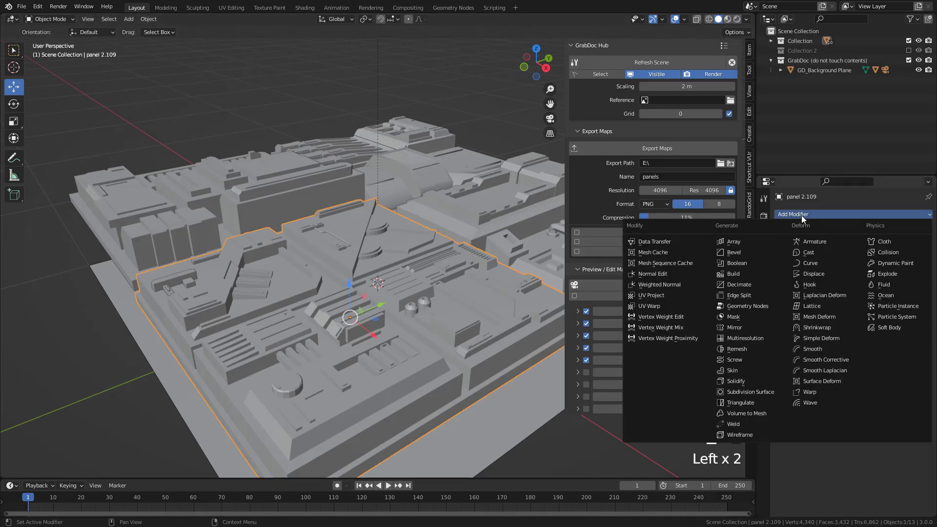
{"action": "left_click", "coordinate": [738, 255]}
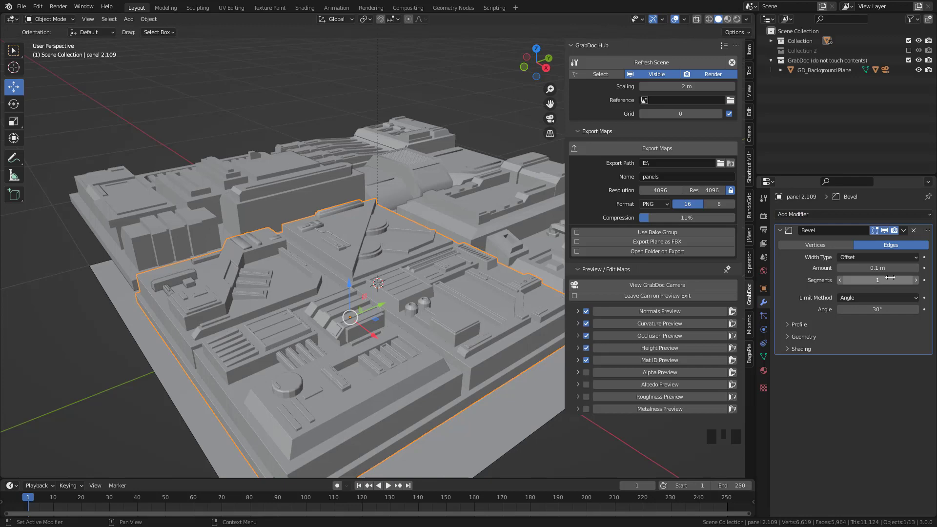
{"action": "left_click", "coordinate": [916, 280]}
{"action": "left_click", "coordinate": [916, 280]}
{"action": "middle_click_drag", "start_coordinate": [481, 272], "coordinate": [427, 265]}
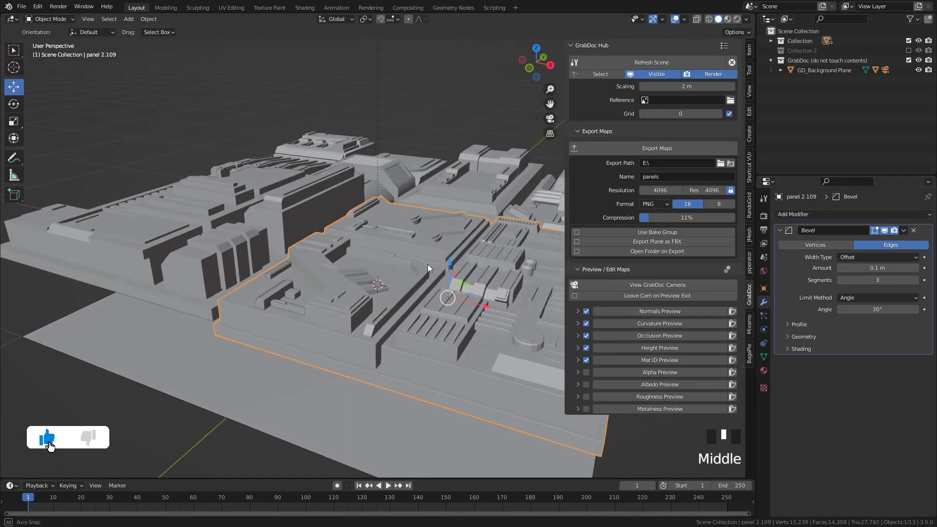
{"action": "scroll", "coordinate": [429, 264], "scroll_direction": "up", "scroll_amount": 2}
{"action": "scroll", "coordinate": [428, 263], "scroll_direction": "down", "scroll_amount": 3}
Step: Add 3-segment Bevel modifiers to panel 2.001 and panel 3
{"action": "left_click", "coordinate": [242, 229]}
{"action": "left_click", "coordinate": [854, 214]}
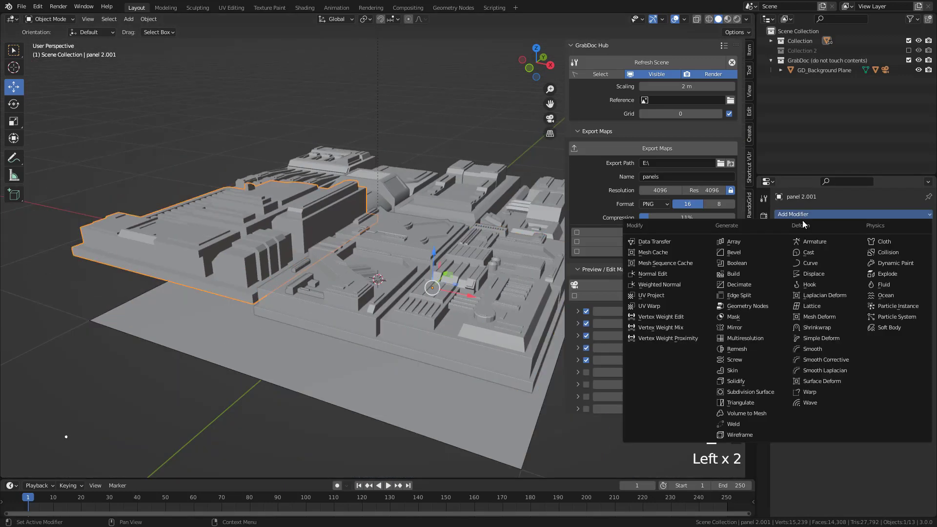
{"action": "left_click", "coordinate": [737, 255]}
{"action": "left_click", "coordinate": [916, 280]}
{"action": "left_click", "coordinate": [916, 280]}
{"action": "middle_click_drag", "start_coordinate": [400, 254], "coordinate": [390, 209]}
{"action": "left_click", "coordinate": [371, 220]}
{"action": "left_click", "coordinate": [810, 214]}
{"action": "left_click", "coordinate": [738, 254]}
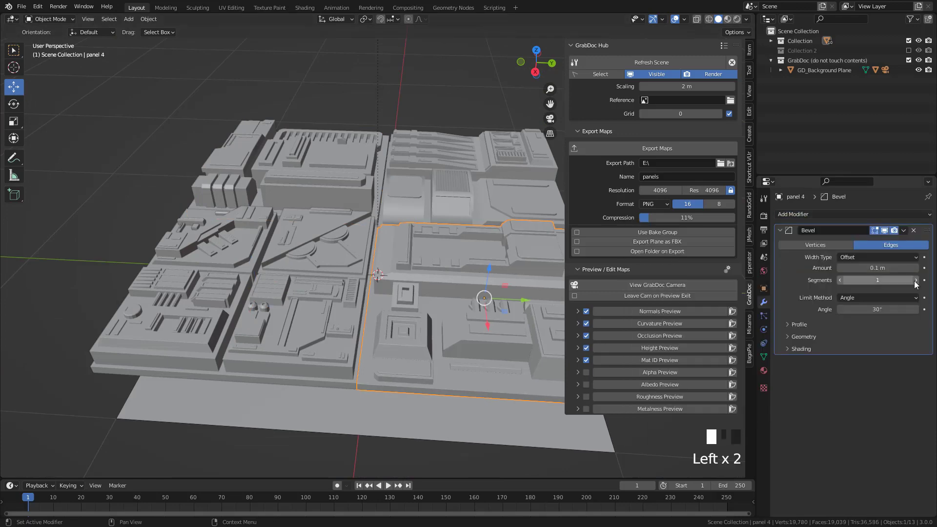
{"action": "left_click", "coordinate": [914, 230]}
{"action": "key", "text": "ctrl+z"}
Step: Check the beveled edges in GrabDoc's normal map preview, then leave the preview
{"action": "middle_click_drag", "start_coordinate": [674, 253], "coordinate": [603, 254]}
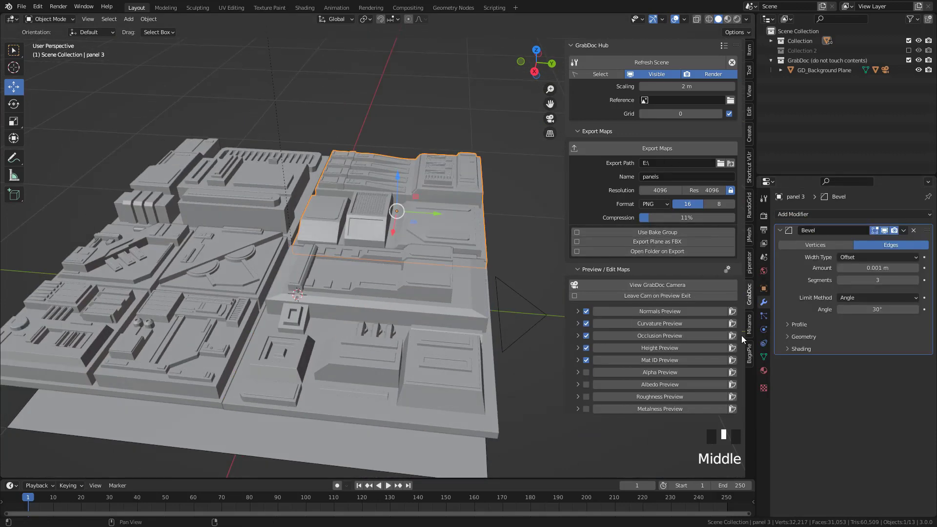
{"action": "left_click", "coordinate": [662, 312]}
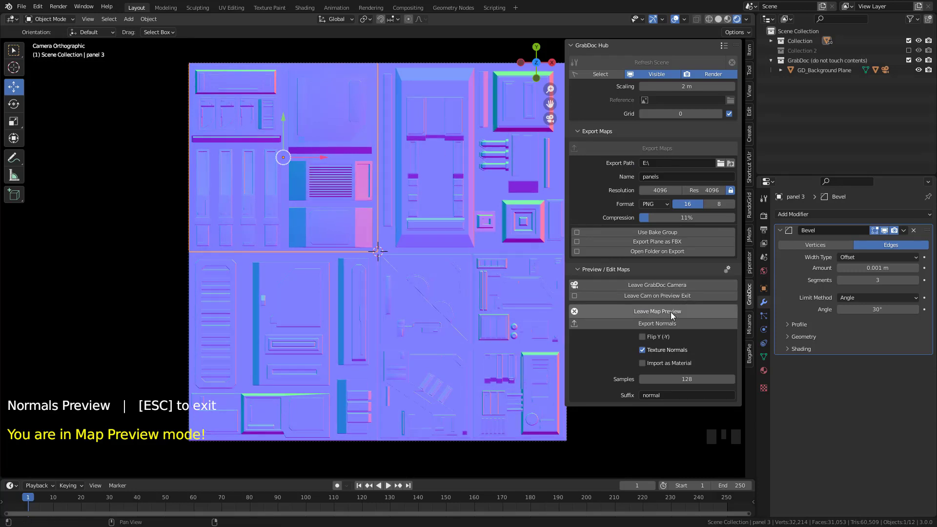
{"action": "left_click", "coordinate": [671, 311]}
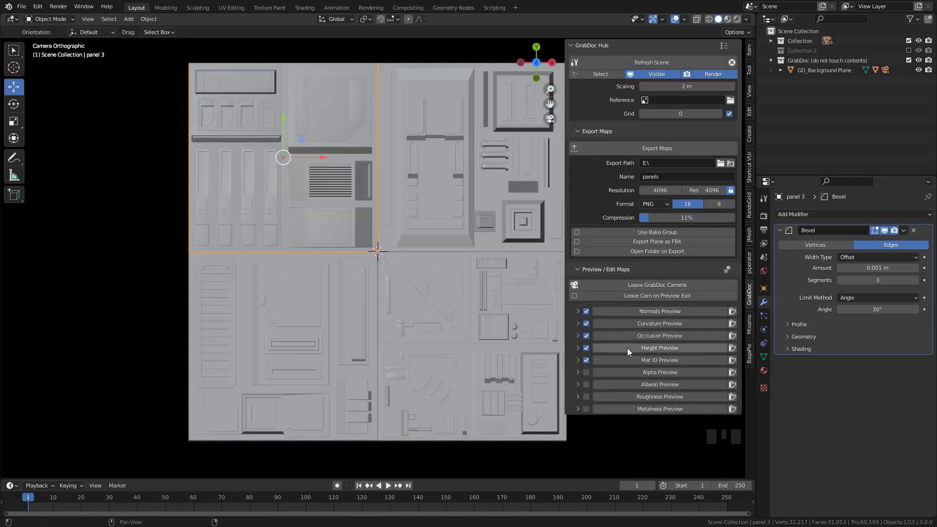
Step: Preview the height map, keep the export name 'panels', export the height map, and exit the preview
{"action": "left_click", "coordinate": [663, 349]}
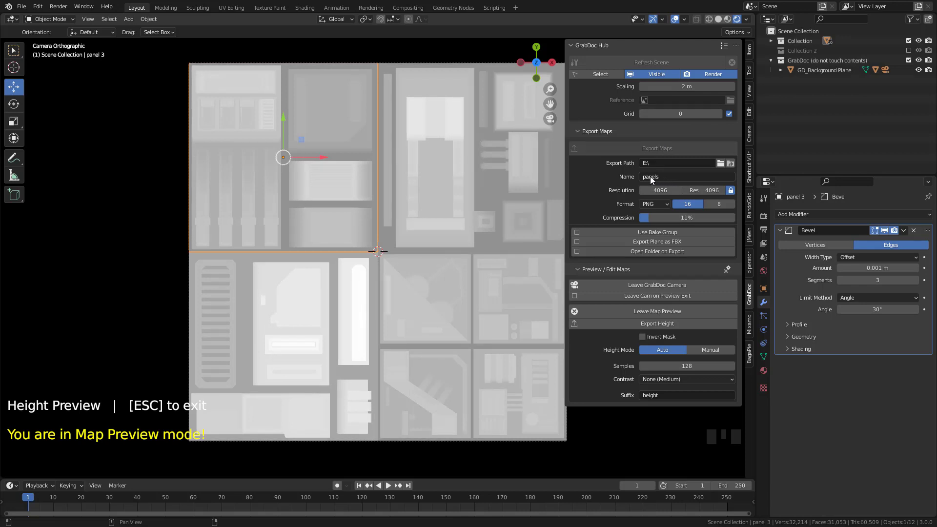
{"action": "left_click", "coordinate": [667, 177]}
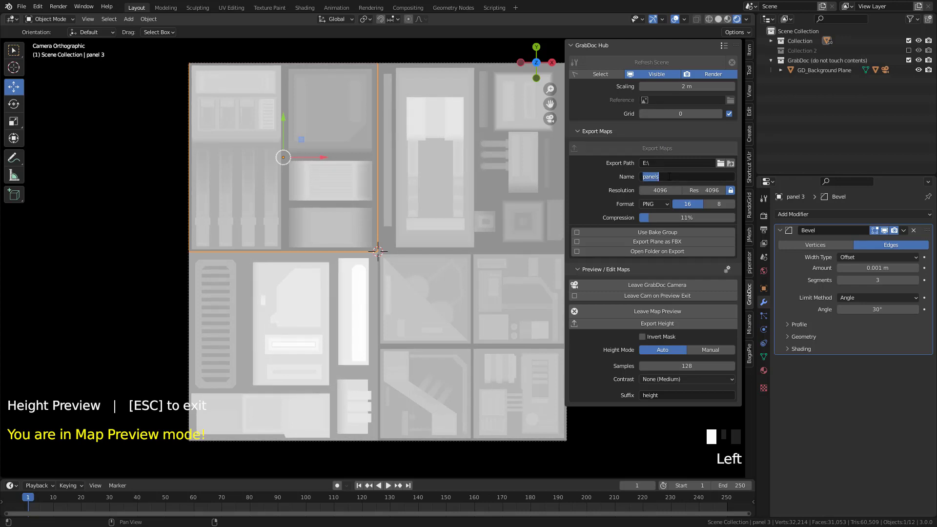
{"action": "left_click", "coordinate": [614, 174]}
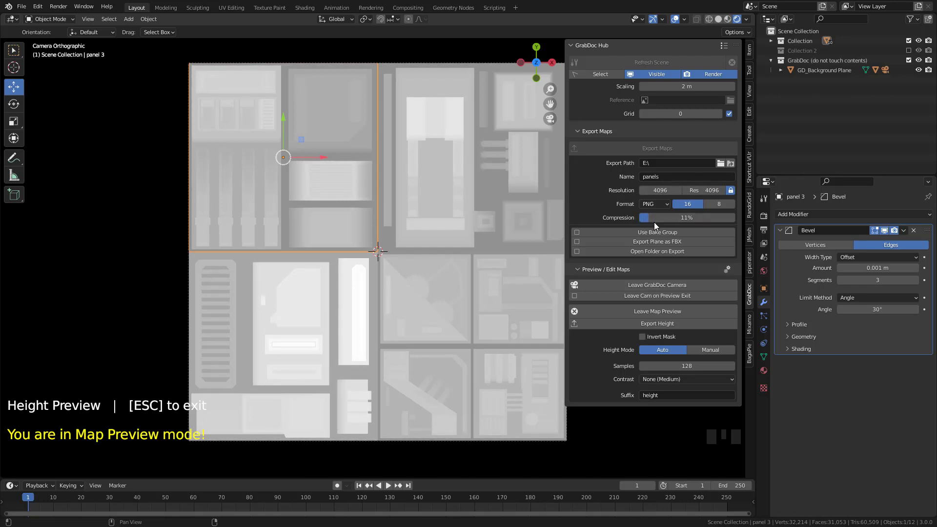
{"action": "left_click", "coordinate": [662, 326]}
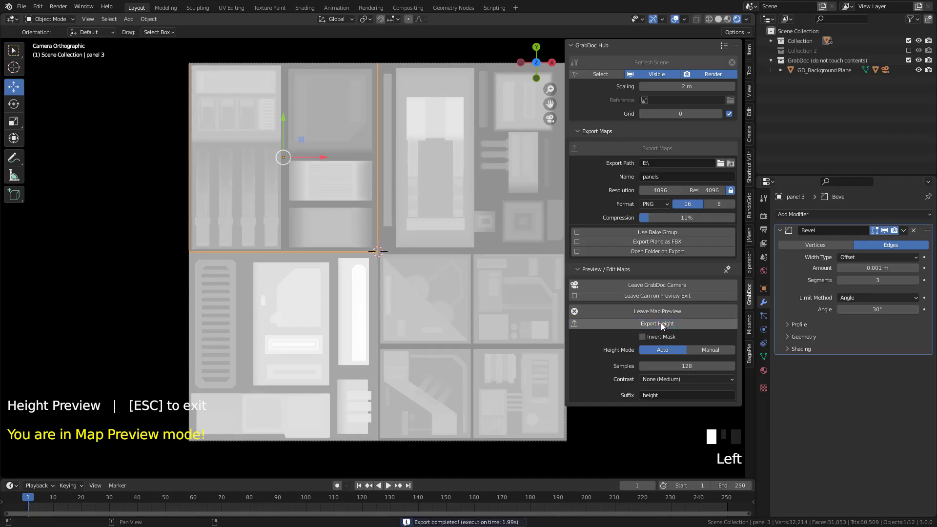
{"action": "left_click", "coordinate": [666, 311]}
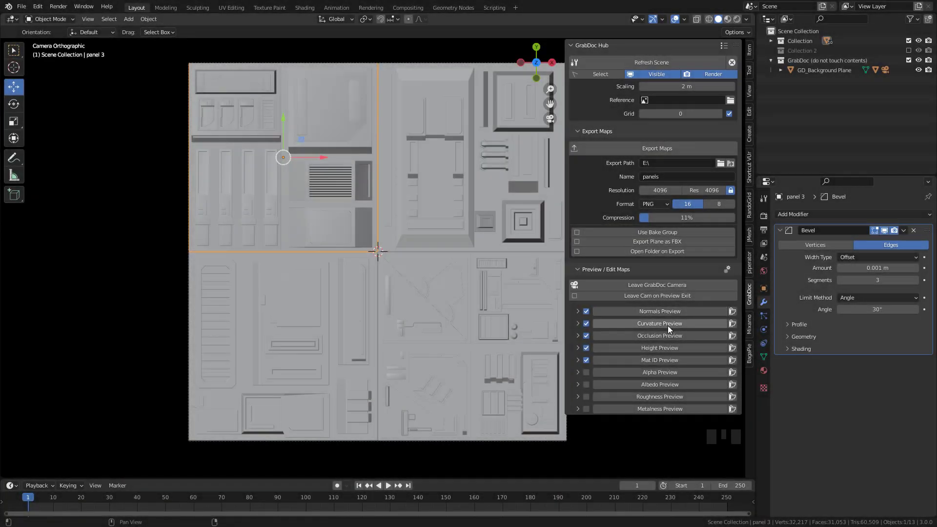
Step: Preview the curvature, occlusion and material ID maps, then orbit out of the GrabDoc camera
{"action": "left_click", "coordinate": [668, 325]}
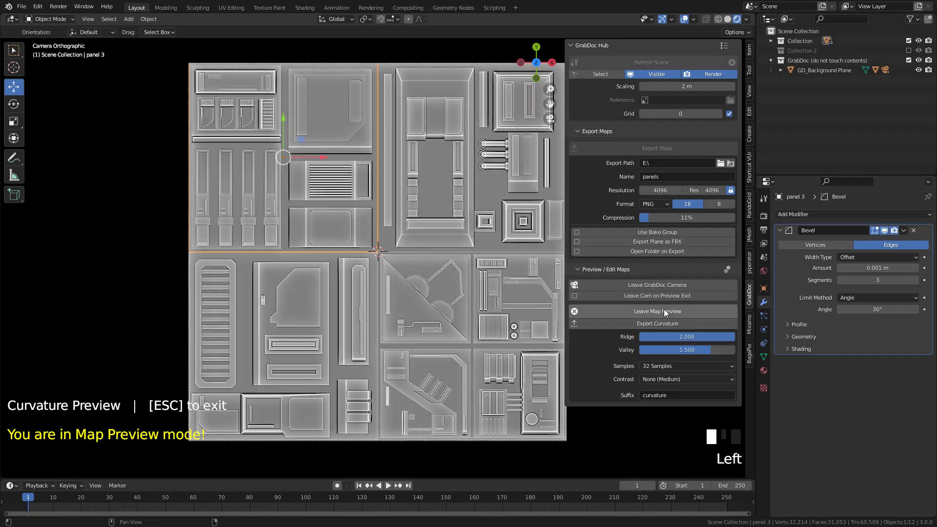
{"action": "left_click", "coordinate": [663, 309]}
{"action": "left_click", "coordinate": [671, 336]}
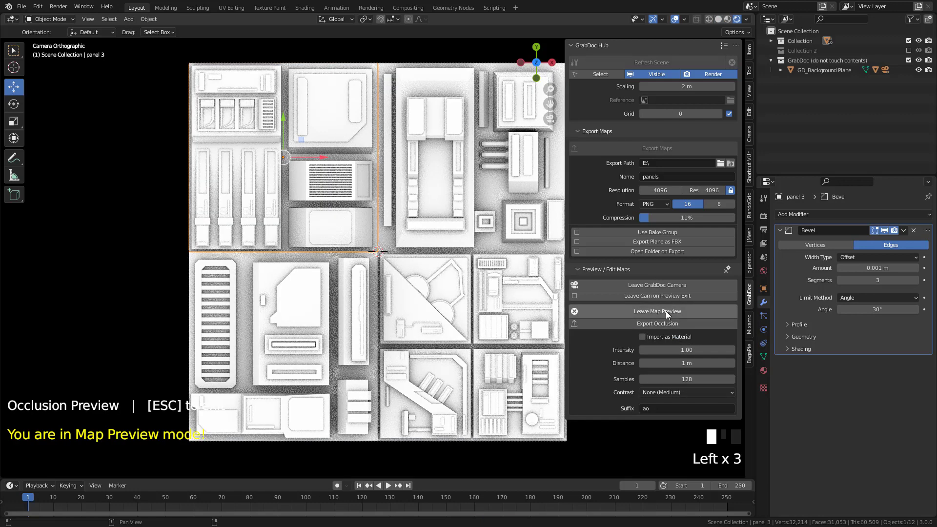
{"action": "left_click", "coordinate": [666, 311]}
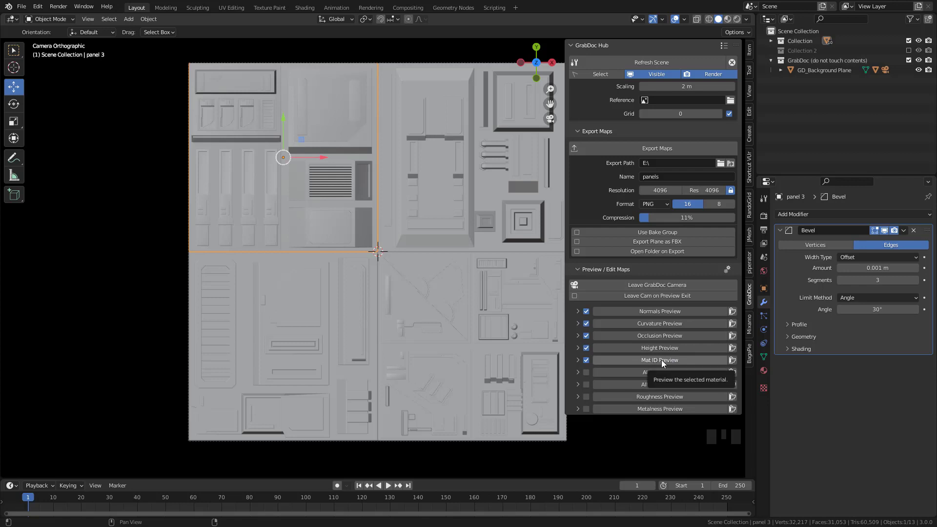
{"action": "left_click", "coordinate": [661, 360]}
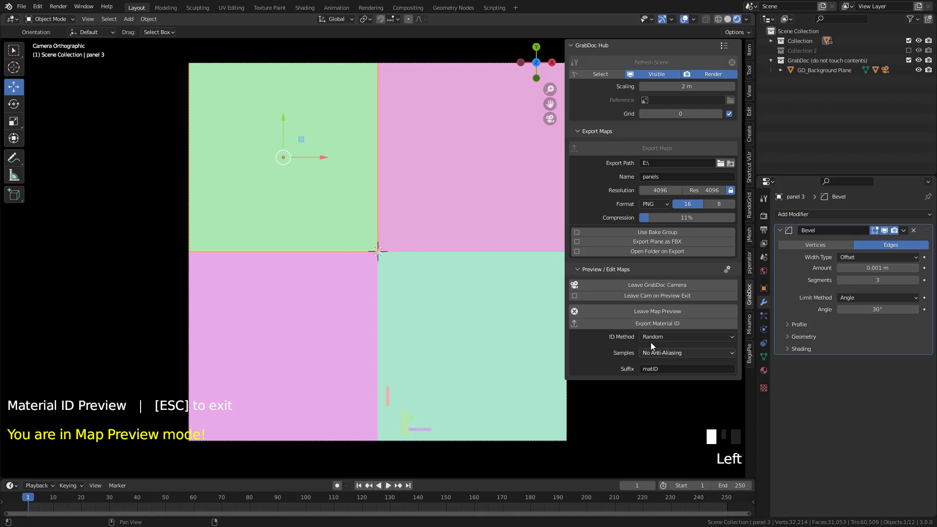
{"action": "left_click", "coordinate": [643, 311]}
{"action": "middle_click_drag", "start_coordinate": [483, 244], "coordinate": [462, 230]}
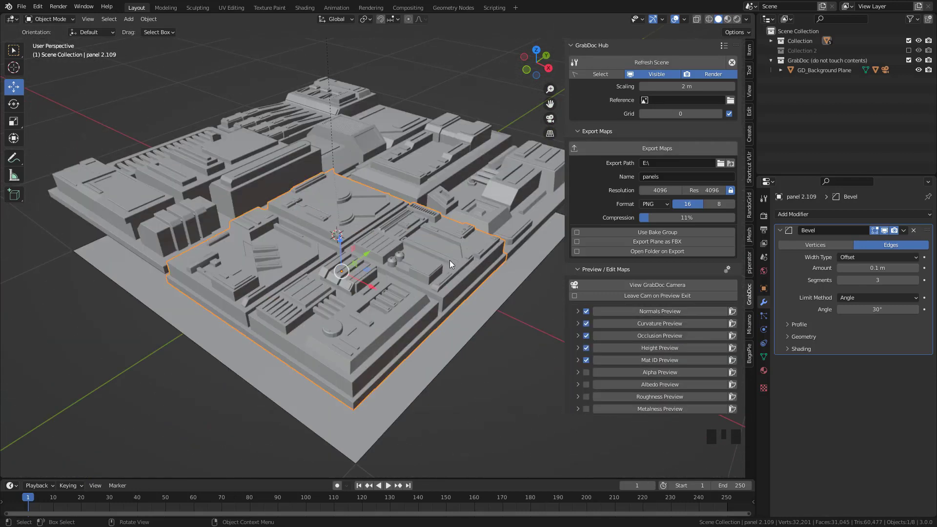
Step: Apply panel 2.109's Bevel modifier and separate its mesh by loose parts
{"action": "left_click", "coordinate": [907, 230]}
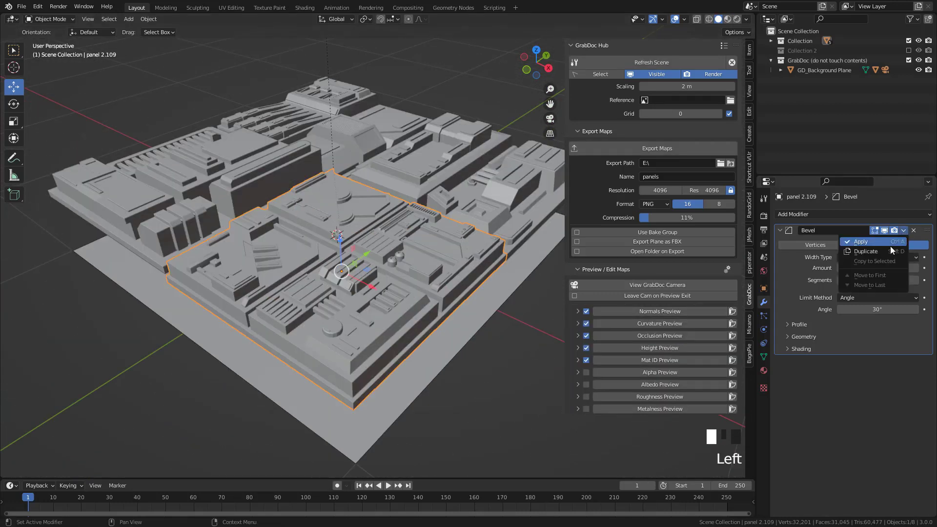
{"action": "left_click", "coordinate": [876, 244]}
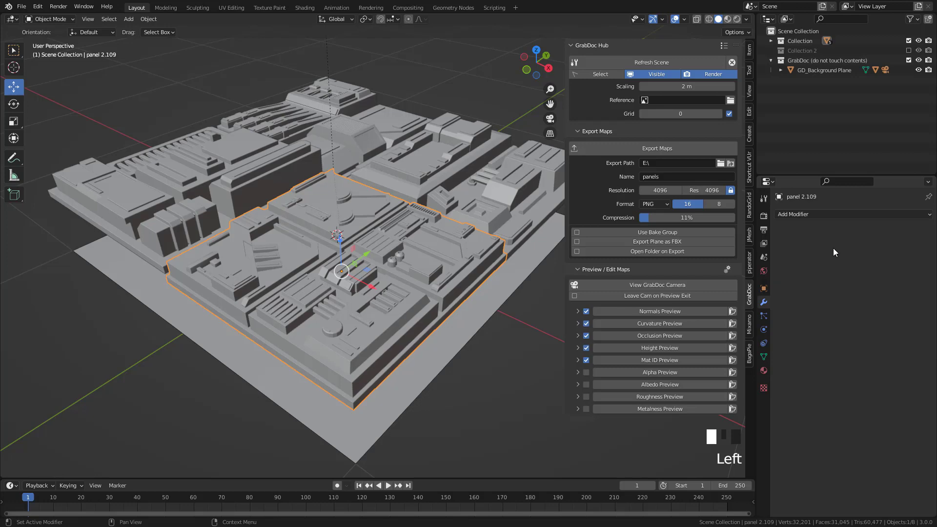
{"action": "key", "text": "Tab"}
{"action": "key", "text": "a"}
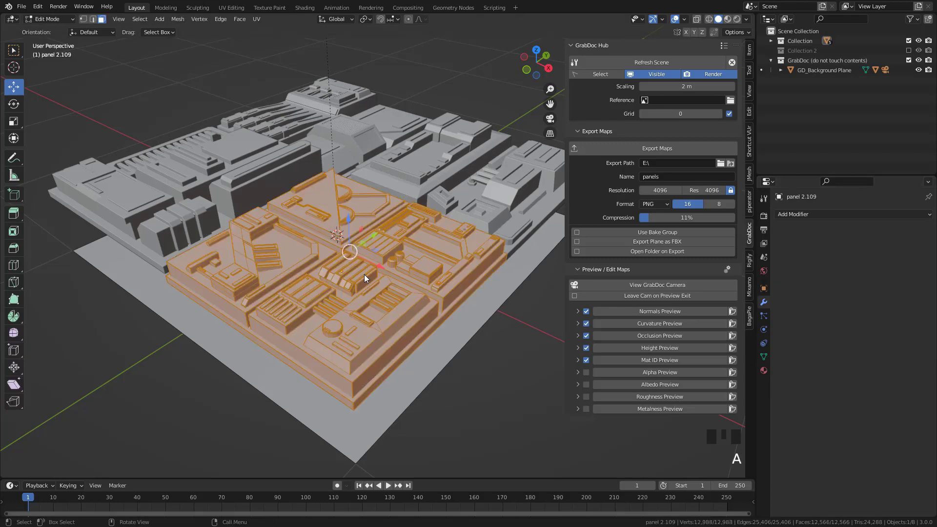
{"action": "key", "text": "p"}
{"action": "left_click", "coordinate": [332, 275]}
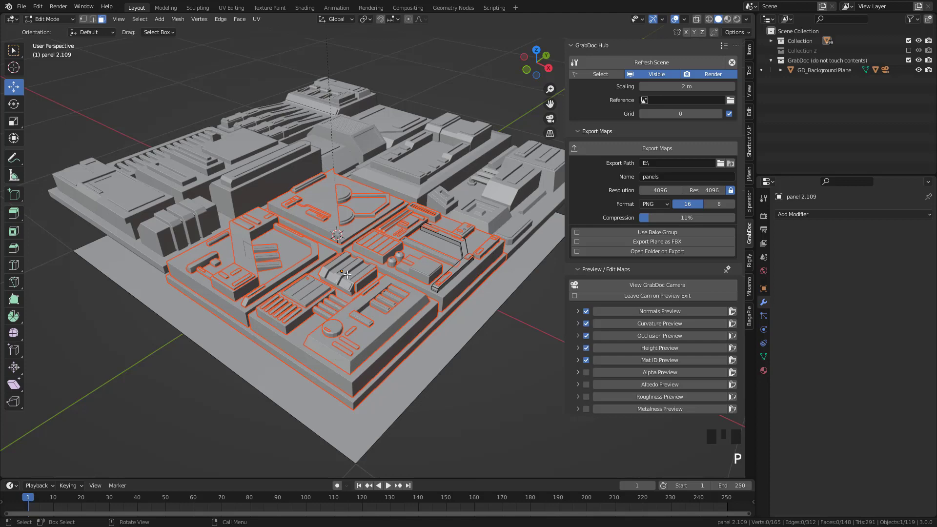
Step: Return to Object Mode, deselect all, and view the split parts in the material ID preview
{"action": "key", "text": "Tab"}
{"action": "left_click", "coordinate": [546, 351]}
{"action": "left_click", "coordinate": [663, 361]}
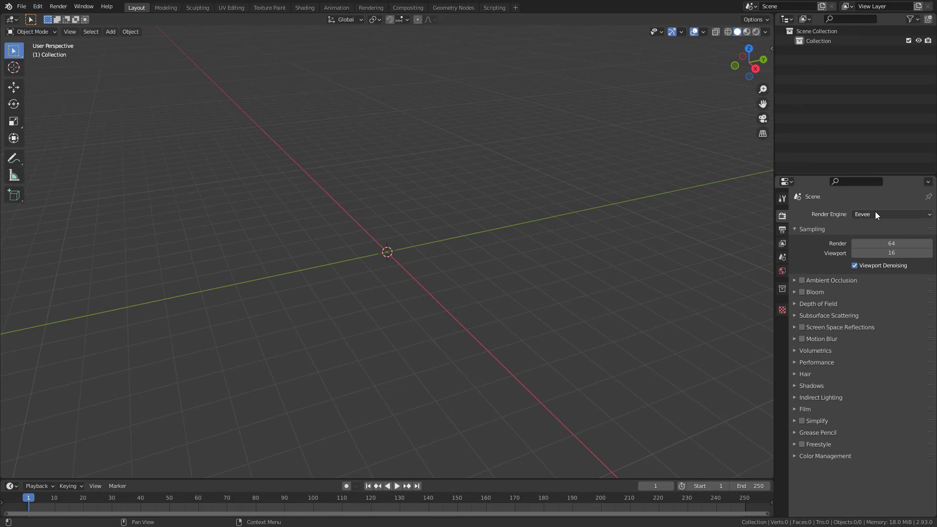
Step: Switch the scene's render engine to Octane
{"action": "left_click", "coordinate": [874, 213]}
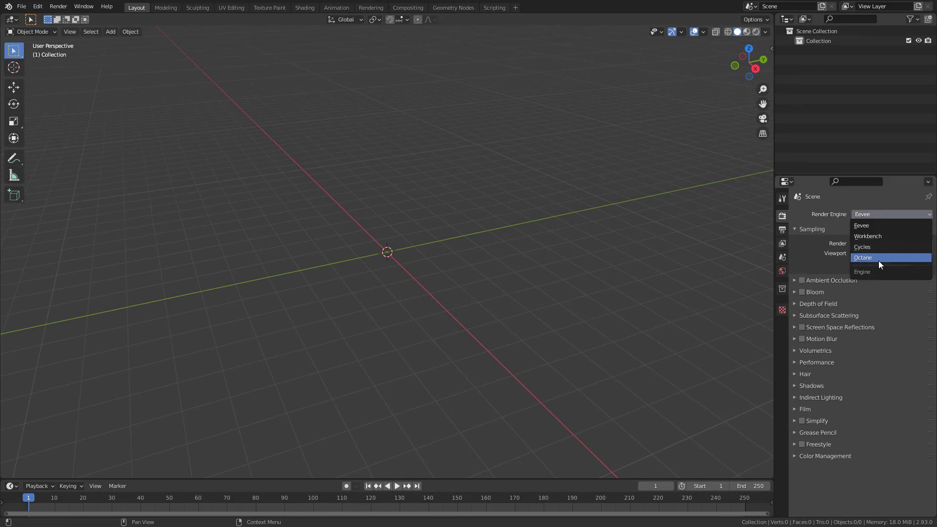
{"action": "left_click", "coordinate": [877, 259]}
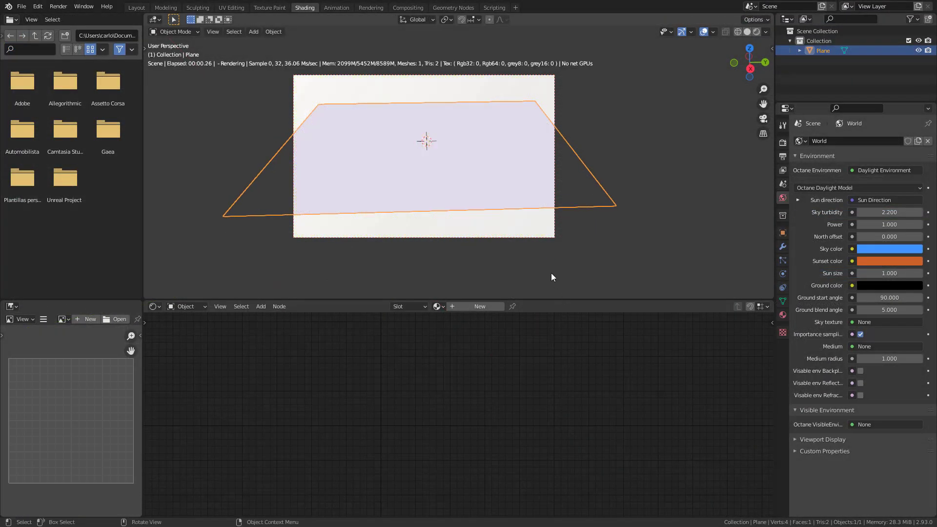
Step: Create a new material on the plane and add an Image Tex node
{"action": "left_click", "coordinate": [479, 307]}
{"action": "scroll", "coordinate": [490, 405], "scroll_direction": "down", "scroll_amount": 10}
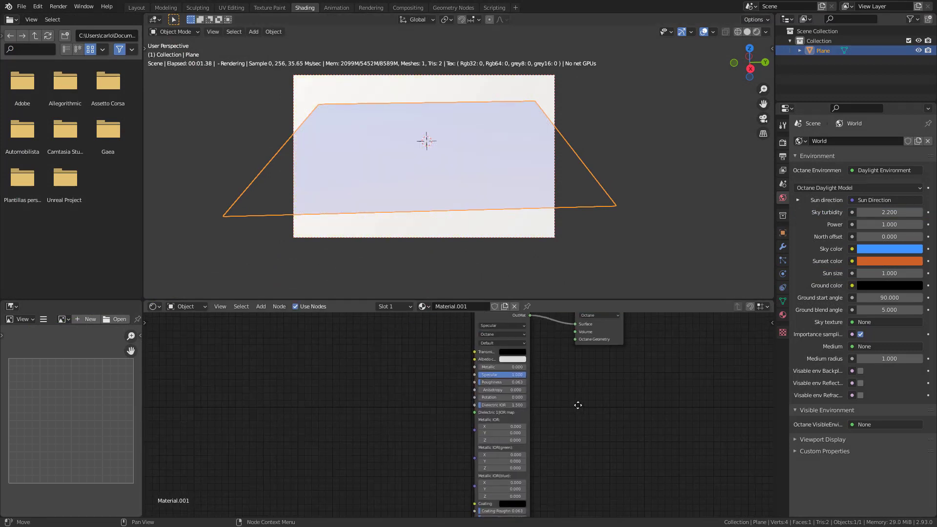
{"action": "key", "text": "ctrl+a"}
{"action": "mouse_move", "coordinate": [281, 397]}
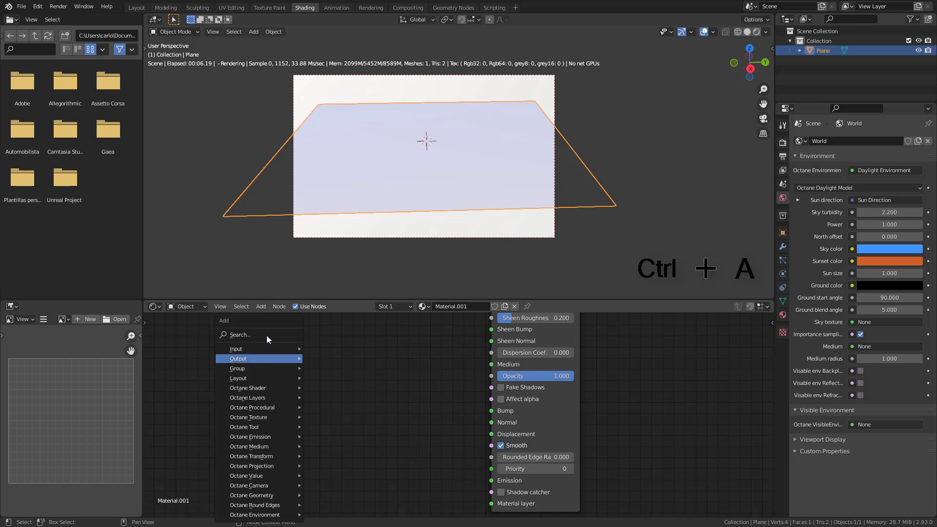
{"action": "left_click", "coordinate": [250, 335]}
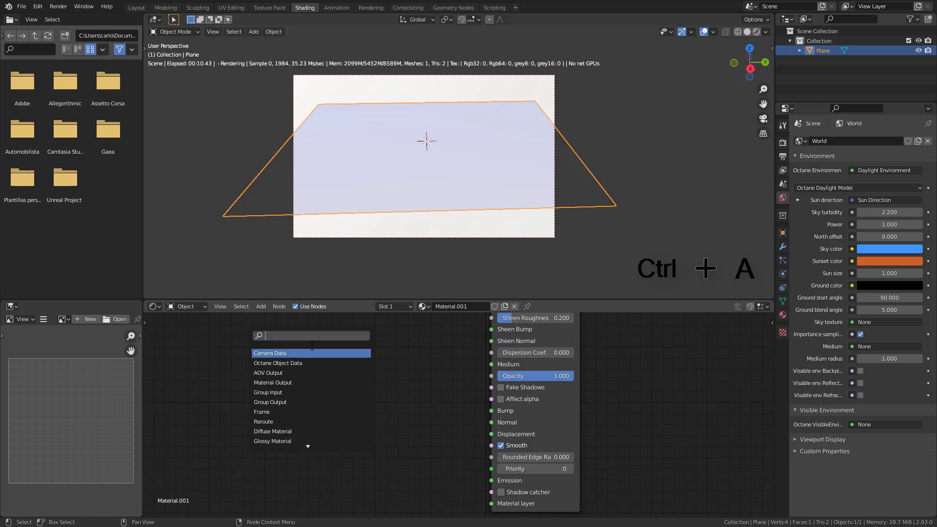
{"action": "type", "text": "img"}
{"action": "left_click", "coordinate": [280, 353]}
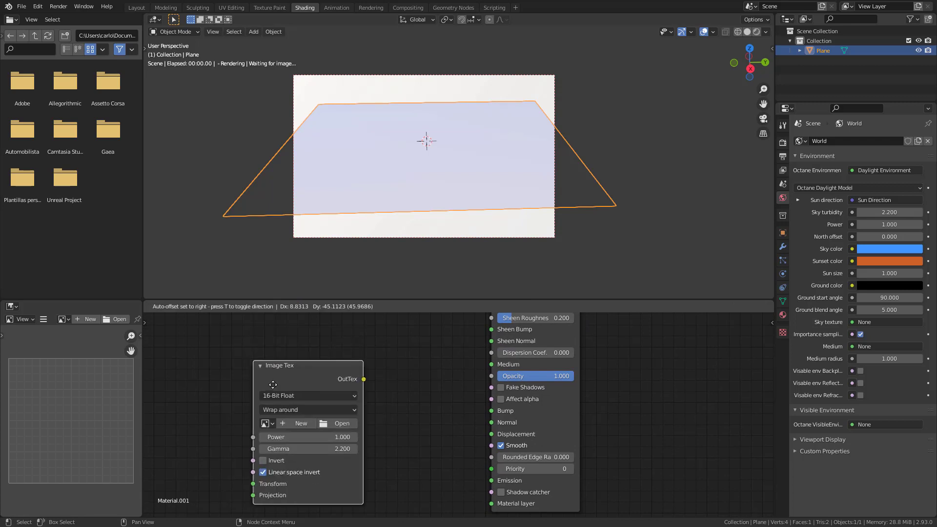
{"action": "left_click", "coordinate": [227, 356]}
Step: Add a Texture Displacement node and wire it into the material's Displacement input
{"action": "key", "text": "ctrl+a"}
{"action": "left_click", "coordinate": [325, 334]}
{"action": "type", "text": "displa"}
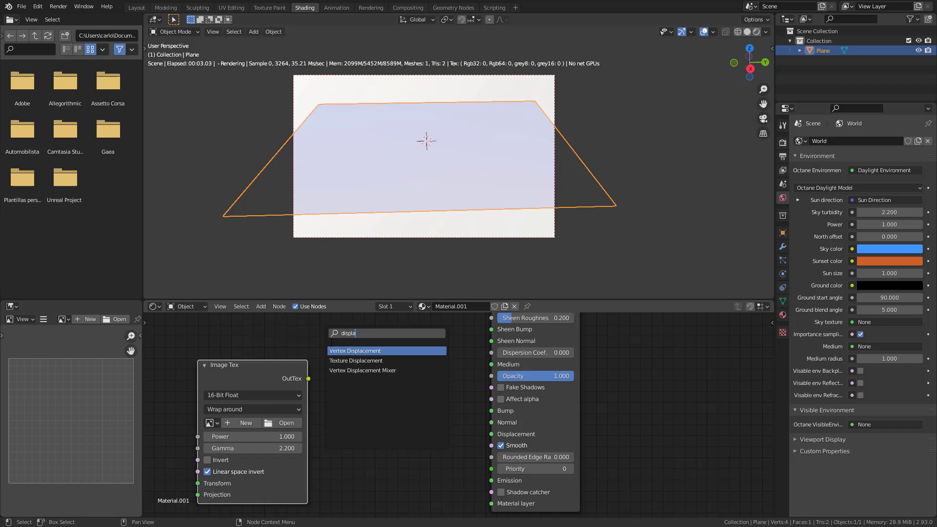
{"action": "left_click", "coordinate": [366, 361]}
{"action": "left_click", "coordinate": [390, 390]}
{"action": "left_click_drag", "start_coordinate": [438, 397], "coordinate": [491, 434]}
Step: Load panels_height.png into the Image Tex node and raise the displacement height to 0.341
{"action": "left_click", "coordinate": [282, 423]}
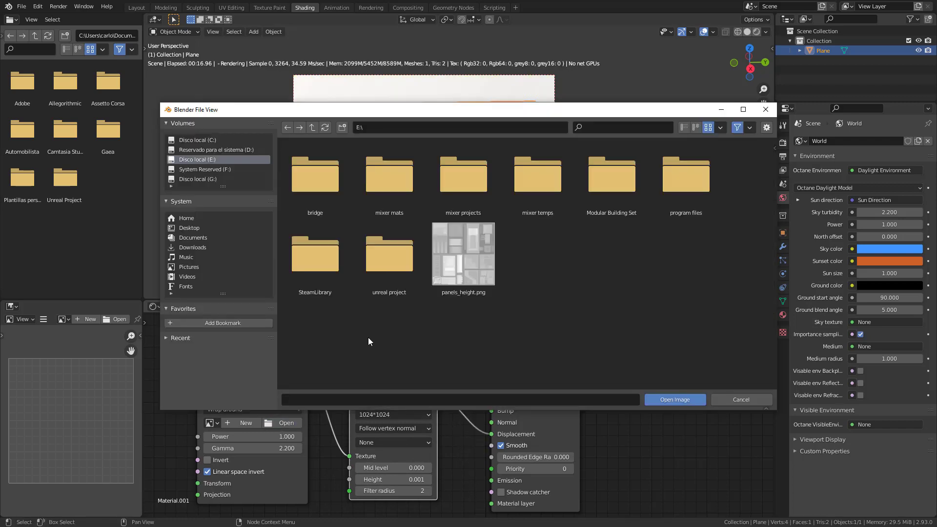
{"action": "double_click", "coordinate": [473, 260]}
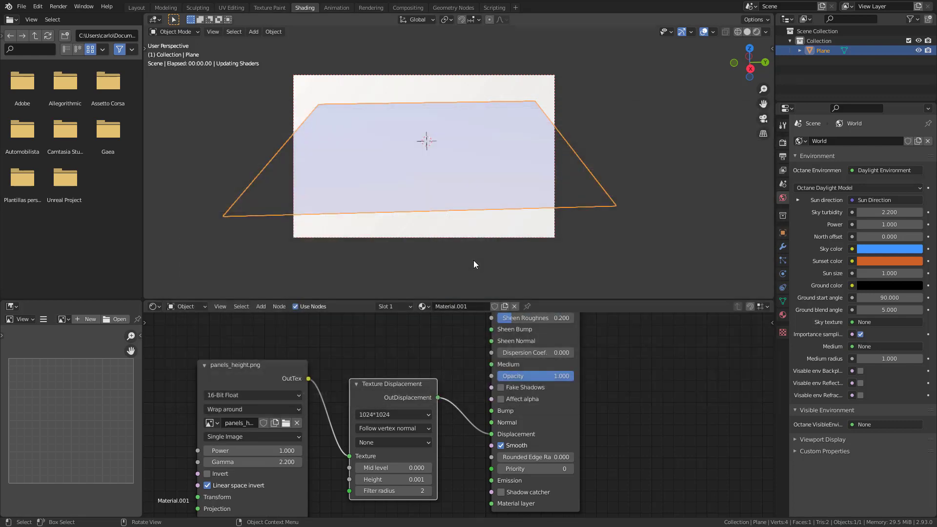
{"action": "middle_click_drag", "start_coordinate": [395, 468], "coordinate": [414, 411]}
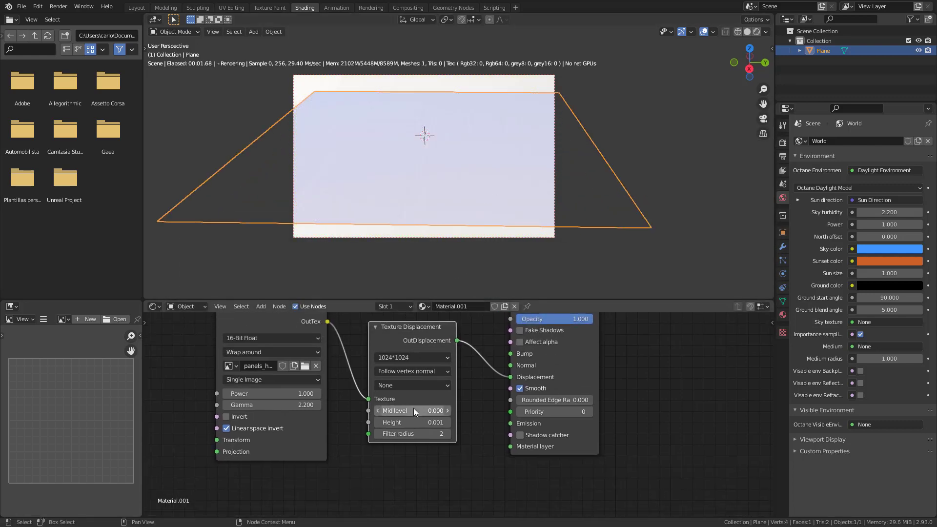
{"action": "left_click_drag", "start_coordinate": [402, 422], "coordinate": [453, 422]}
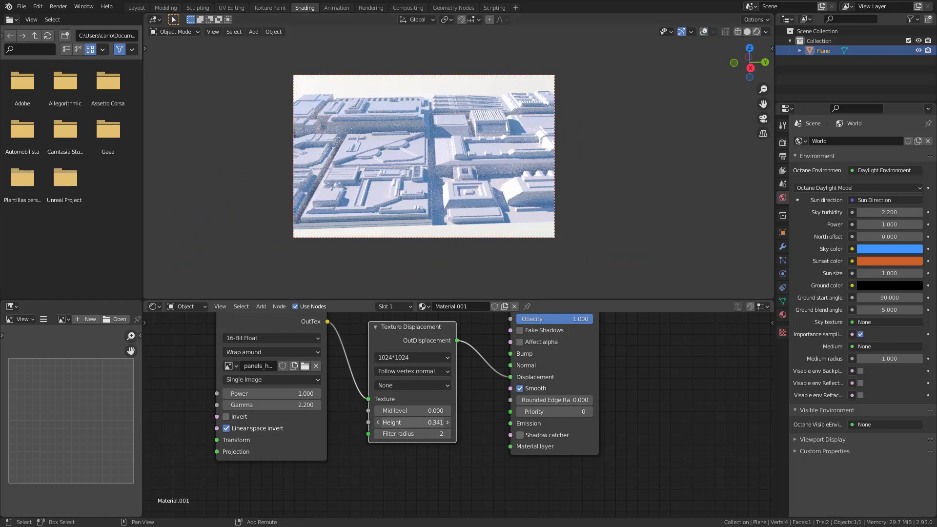
{"action": "middle_click_drag", "start_coordinate": [195, 332], "coordinate": [319, 382]}
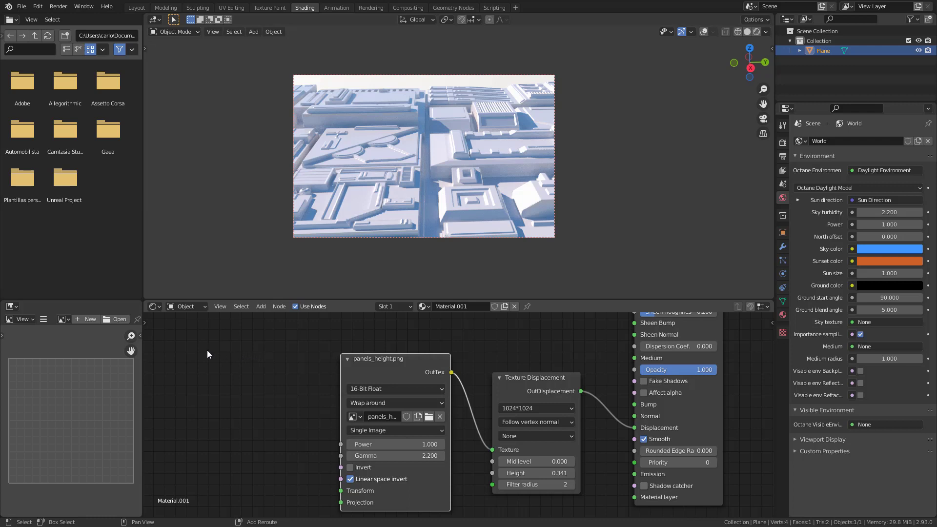
Step: Add a 3D Transform node and link it to the image texture's Transform input
{"action": "key", "text": "shift+a"}
{"action": "left_click", "coordinate": [175, 334]}
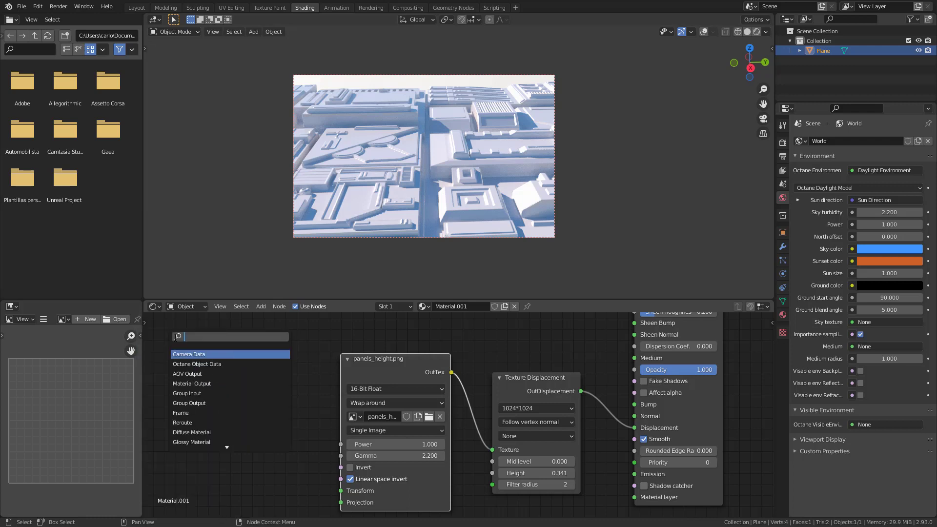
{"action": "type", "text": "trans"}
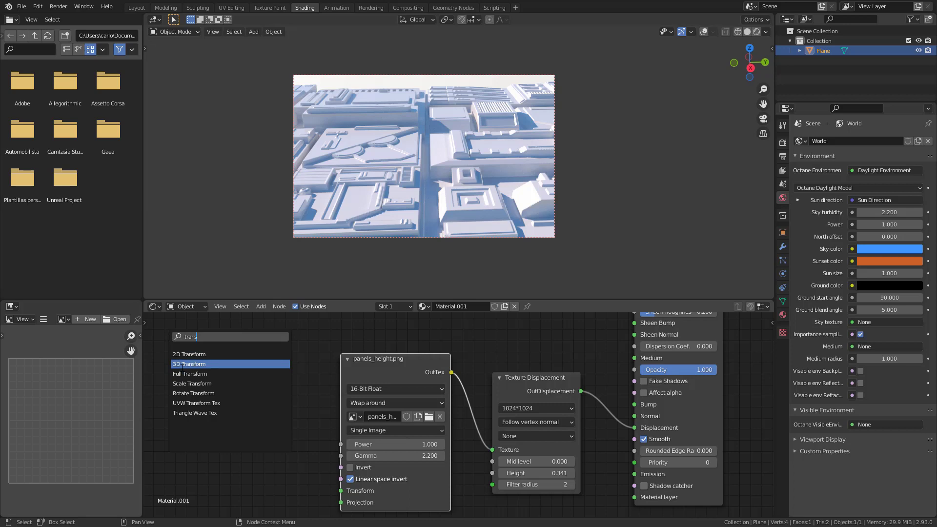
{"action": "left_click", "coordinate": [195, 364]}
{"action": "left_click_drag", "start_coordinate": [231, 366], "coordinate": [340, 491]}
Step: Set the transform's X and Y scale to 0.5 and lower displacement height to 0.301
{"action": "middle_click_drag", "start_coordinate": [219, 470], "coordinate": [294, 410]}
{"action": "left_click_drag", "start_coordinate": [294, 411], "coordinate": [261, 401]}
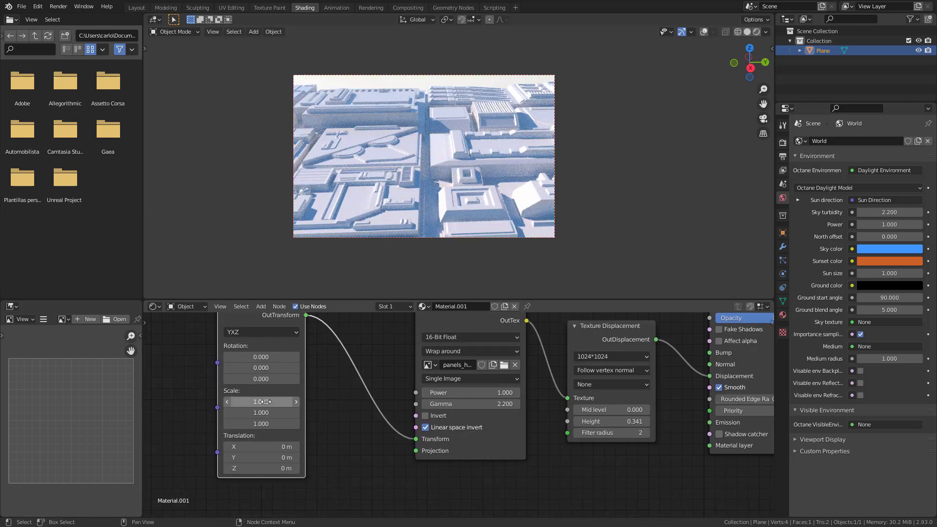
{"action": "type", "text": "0"}
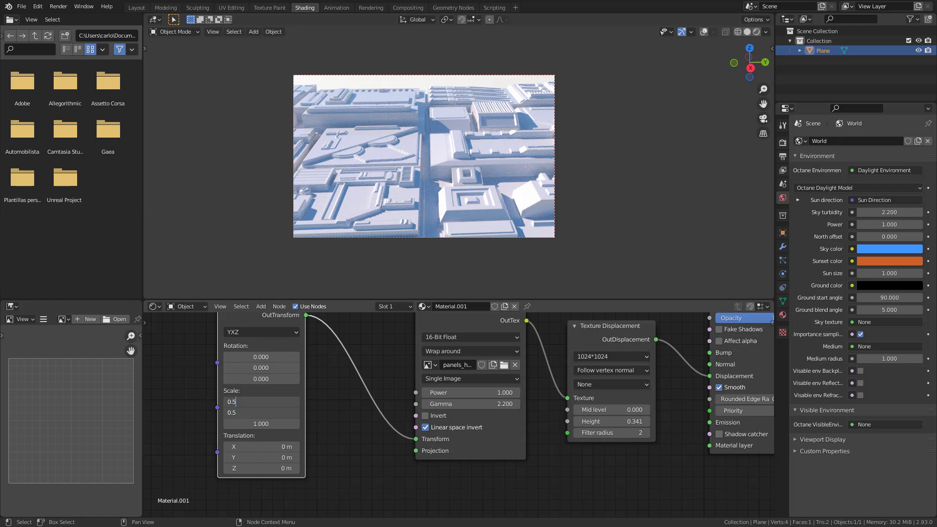
{"action": "type", "text": ".5"}
{"action": "key", "text": "Return"}
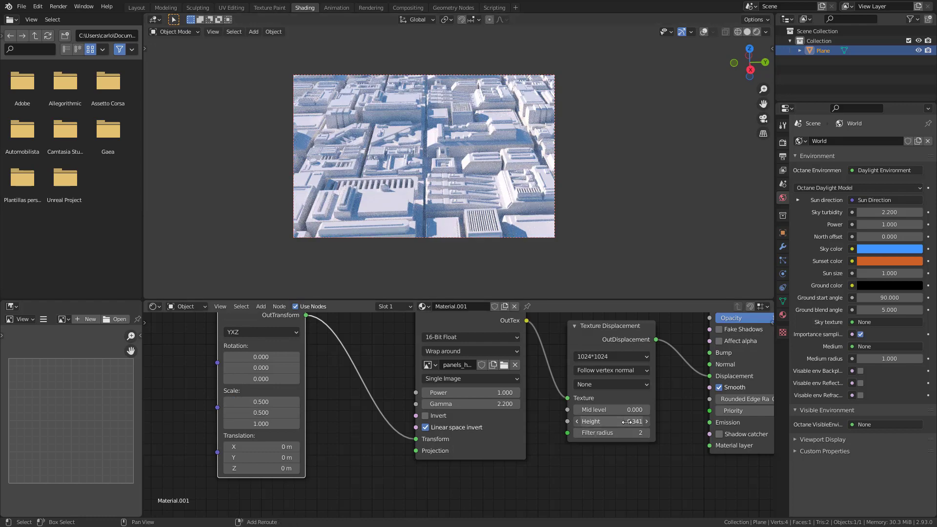
{"action": "left_click_drag", "start_coordinate": [611, 422], "coordinate": [599, 421]}
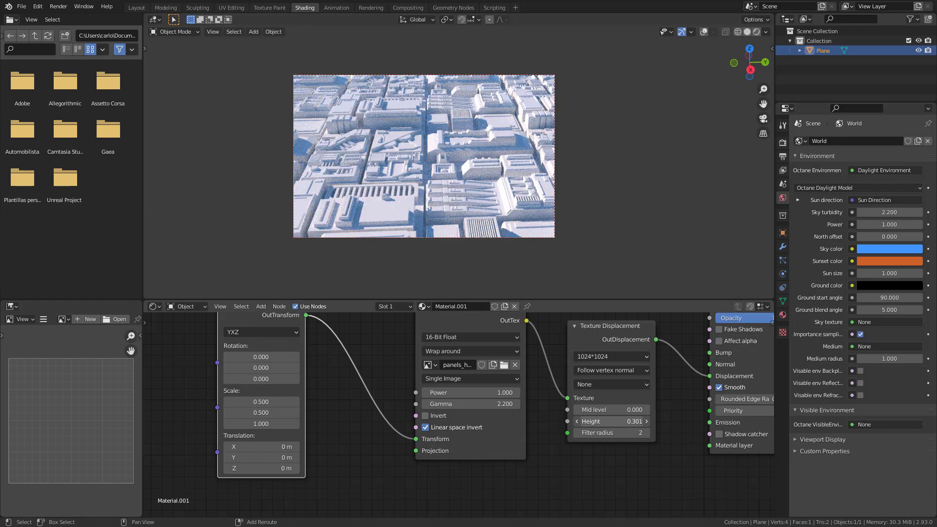
{"action": "middle_click_drag", "start_coordinate": [429, 211], "coordinate": [432, 196]}
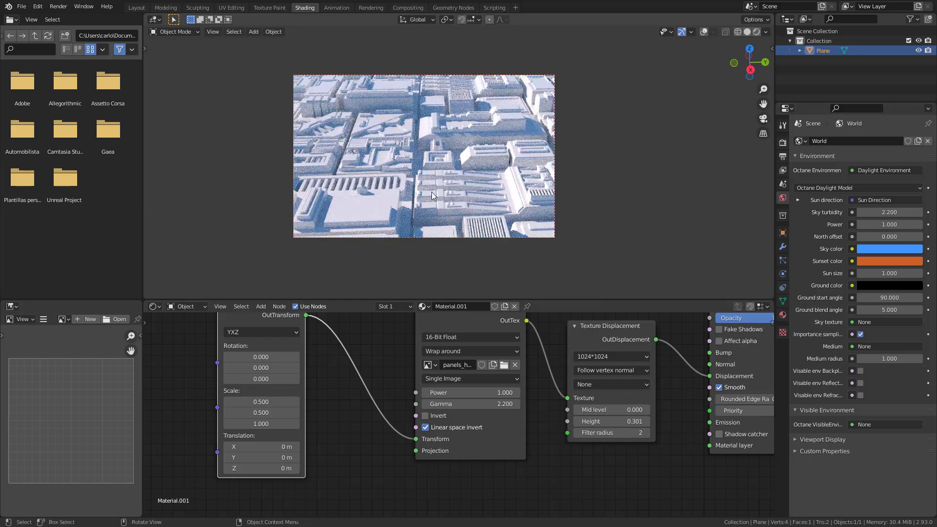